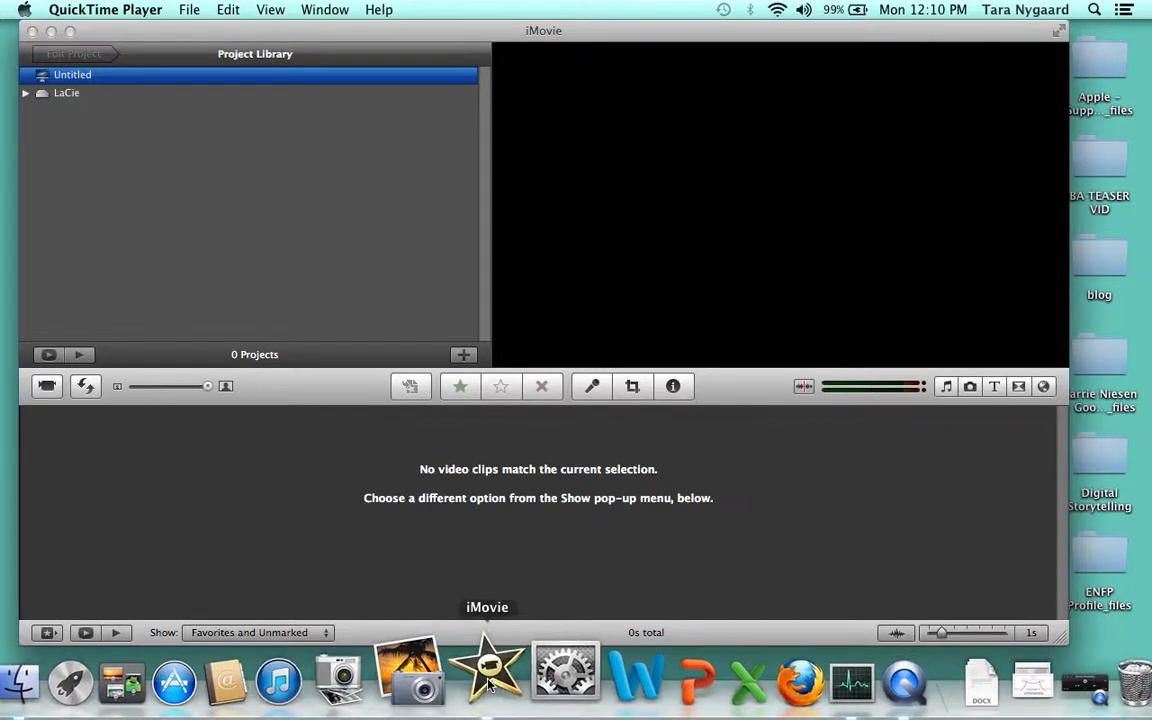
In iMovie, start a new project named PAN AM 103 followed by the creator's last and first name, separated by underscores.
click(368, 470)
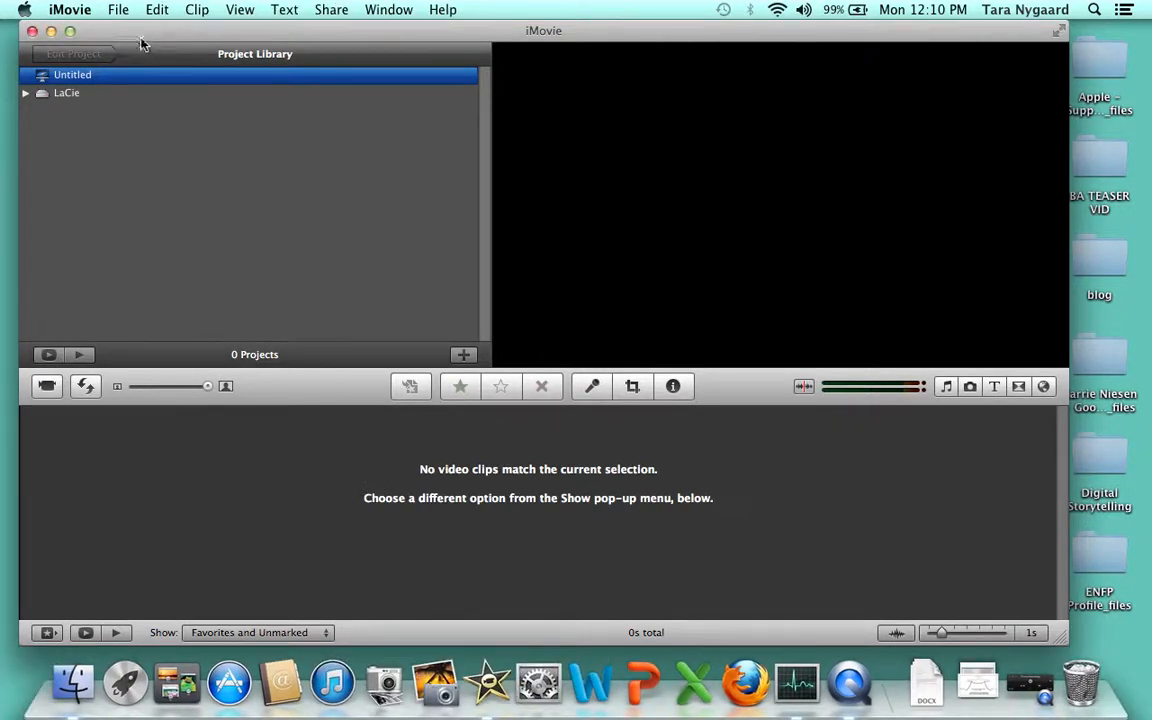
click(117, 9)
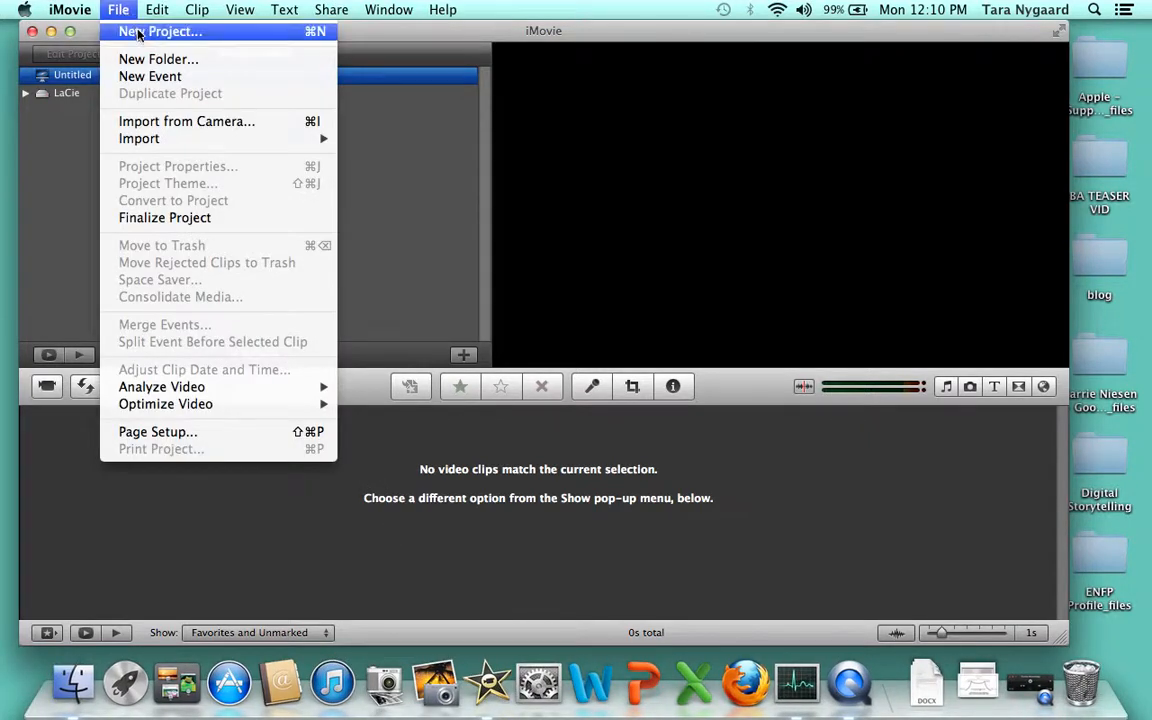
click(138, 32)
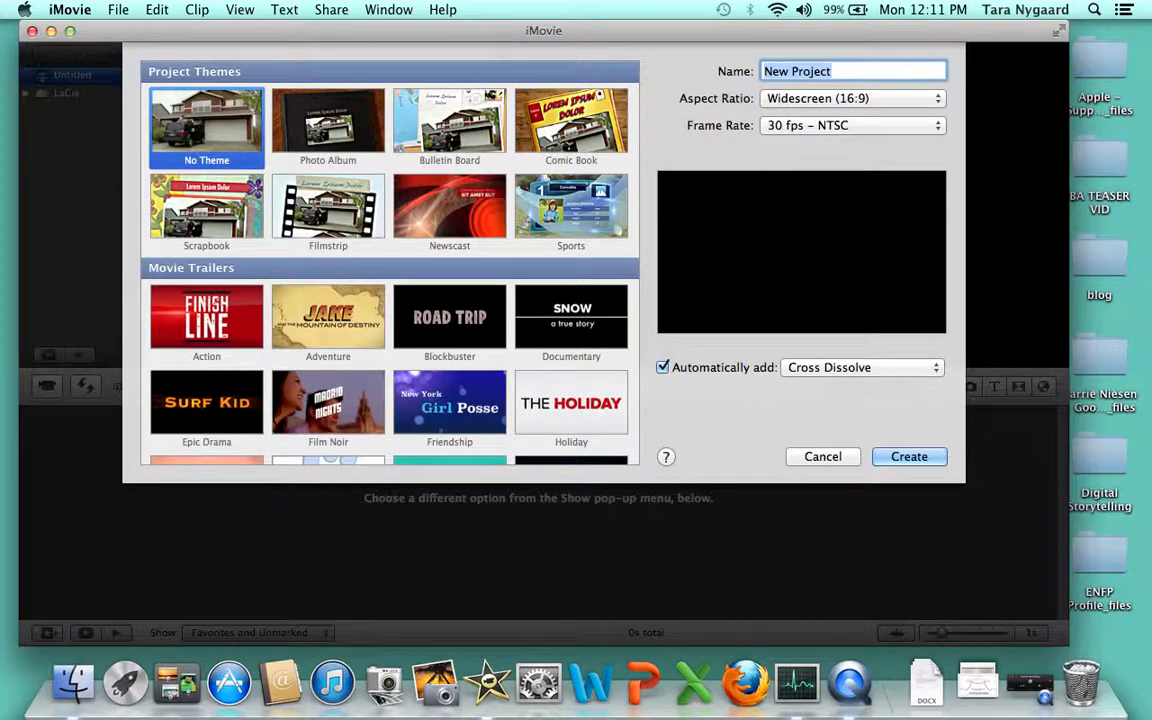
key(BackSpace)
text(PAN AM 103)
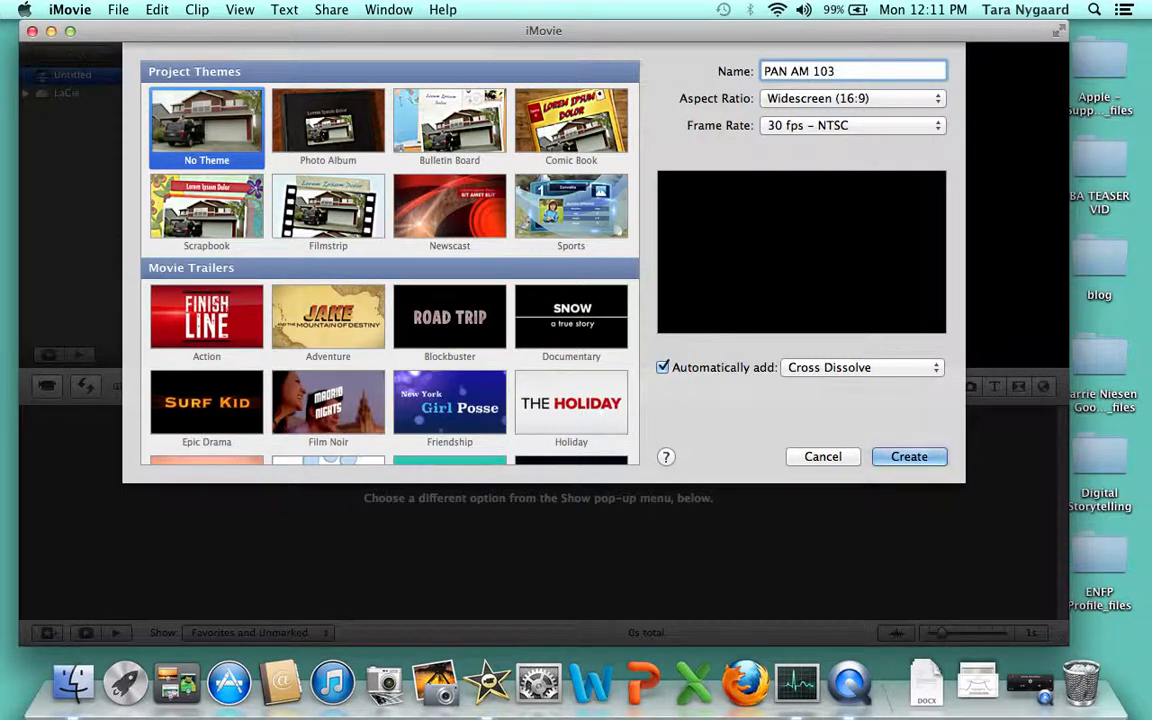
text(_SMITH_JANE)
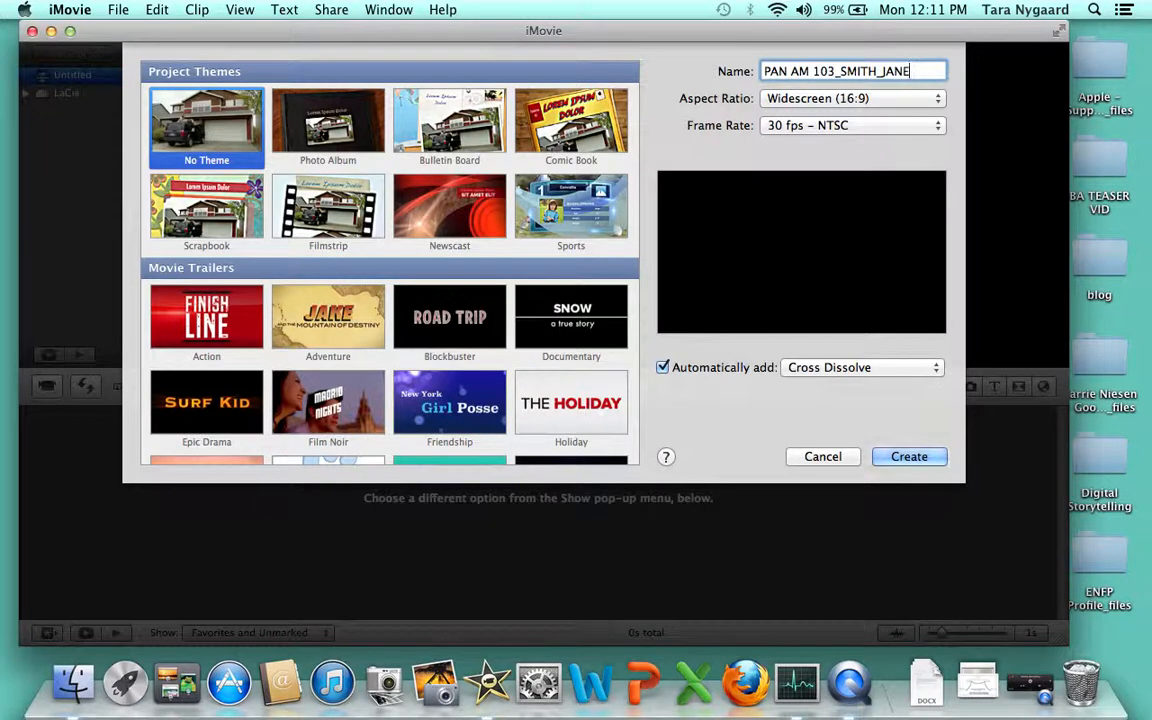
text(_)
text(S)
key(BackSpace)
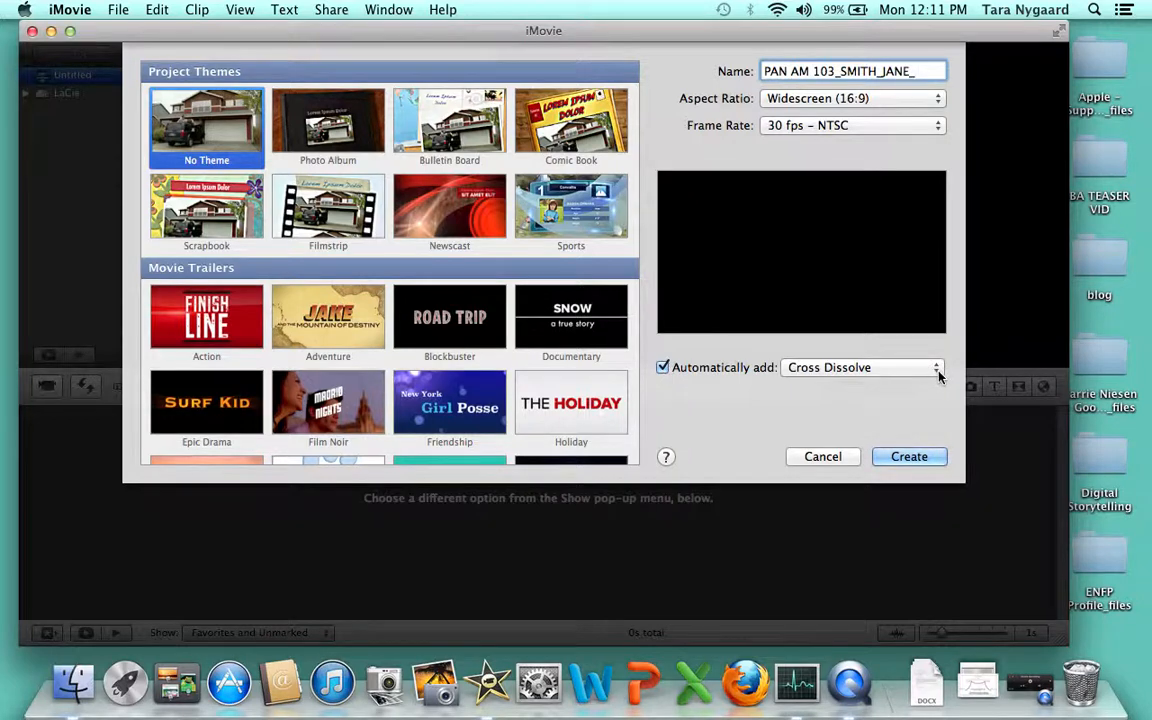
Create the project with Cross Dissolve as the automatic transition, and swap the positions of the events and project areas.
click(938, 370)
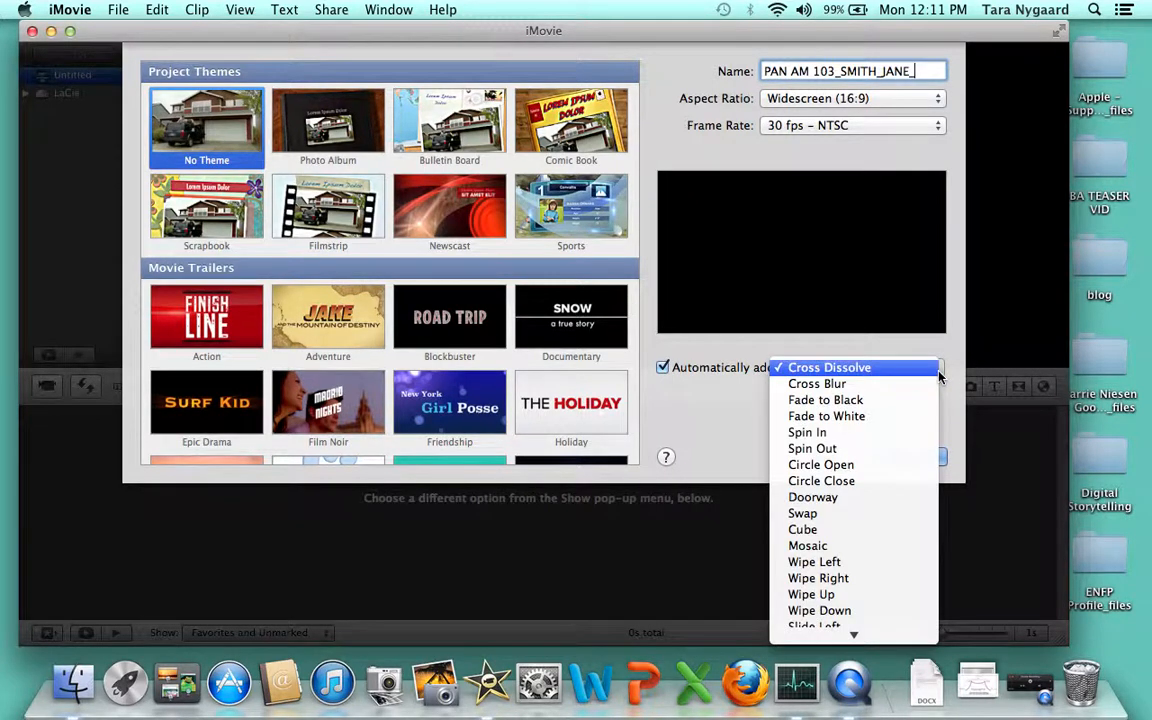
click(937, 370)
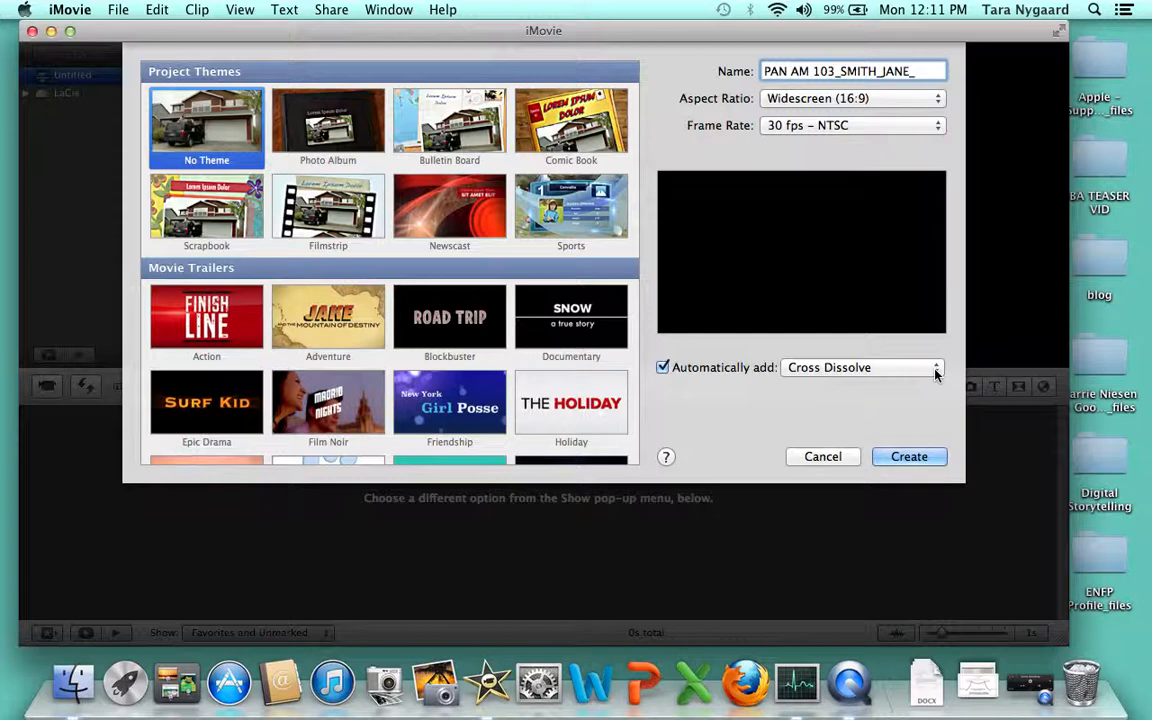
click(909, 457)
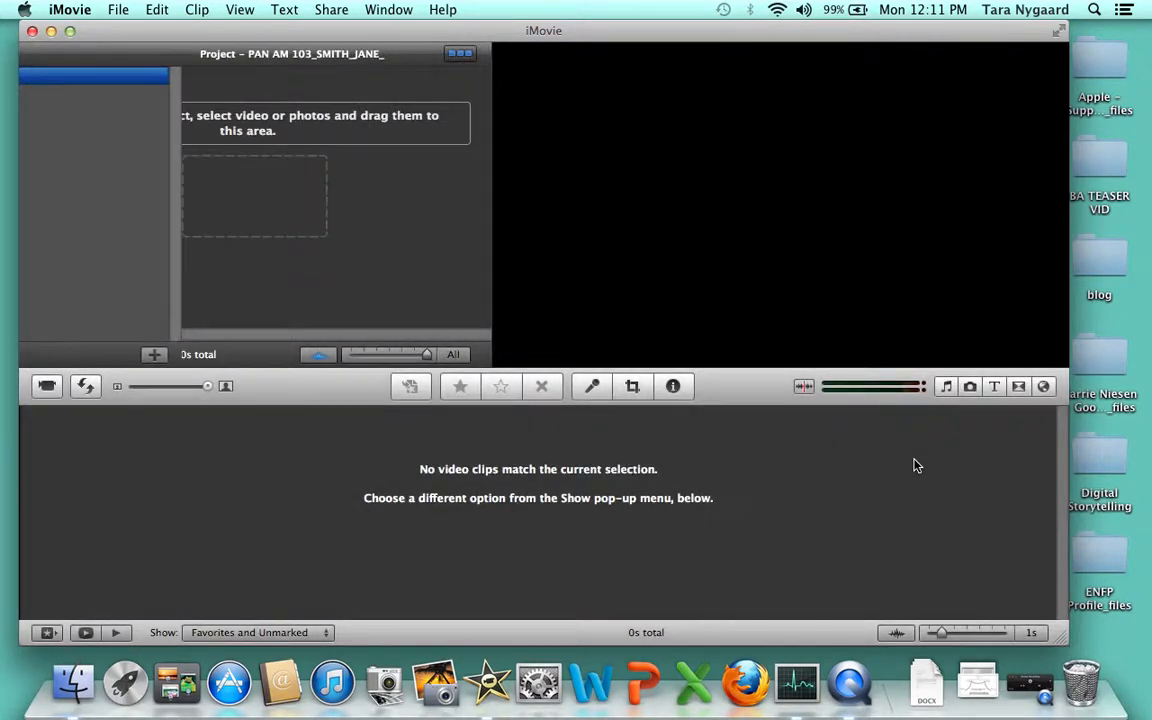
click(88, 390)
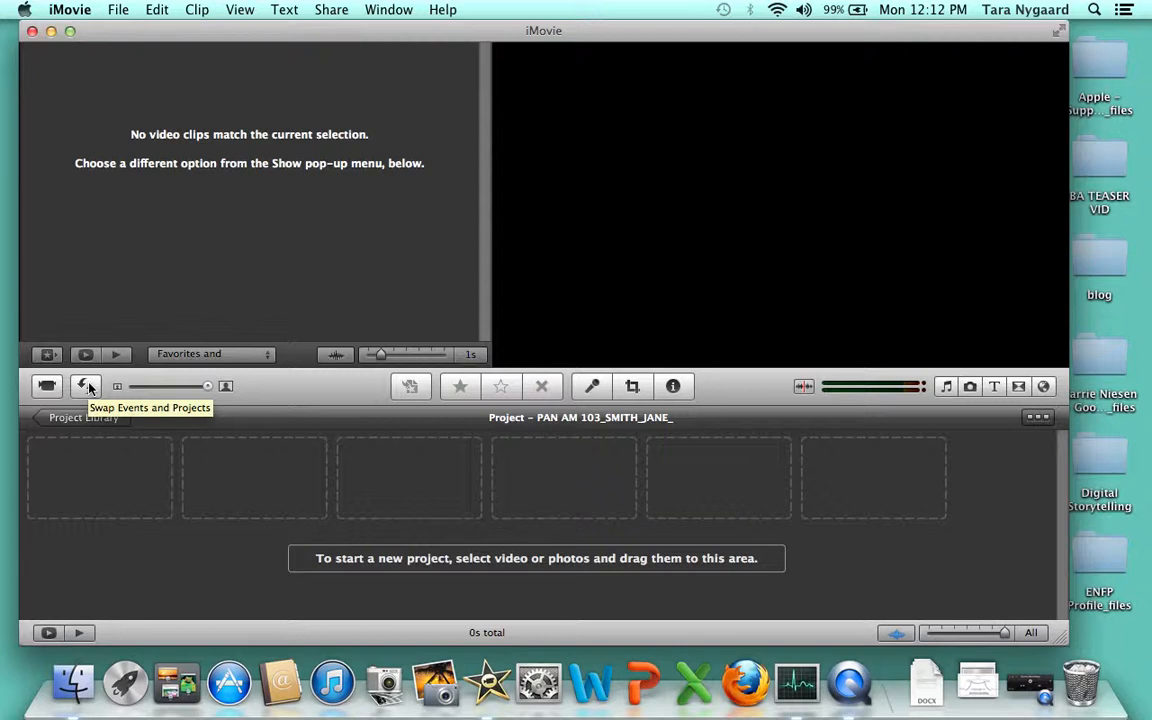
Confirm the project properties with Ken Burns as initial photo placement and photo duration applied when added to the project.
click(118, 10)
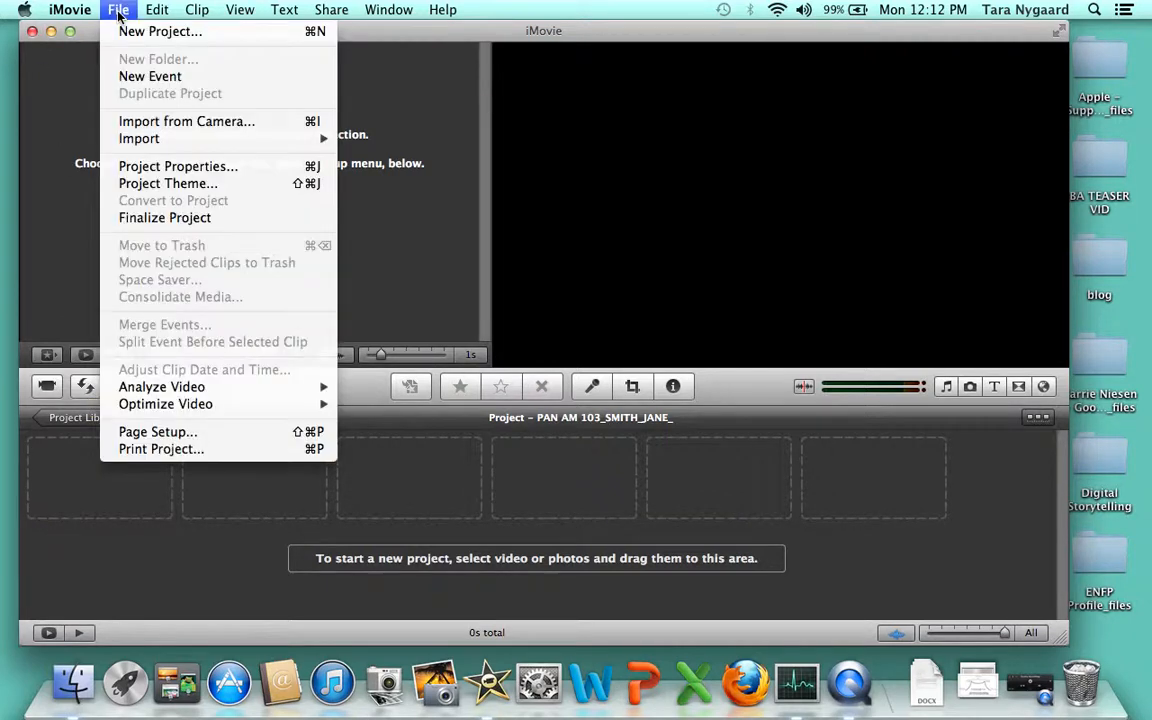
click(172, 170)
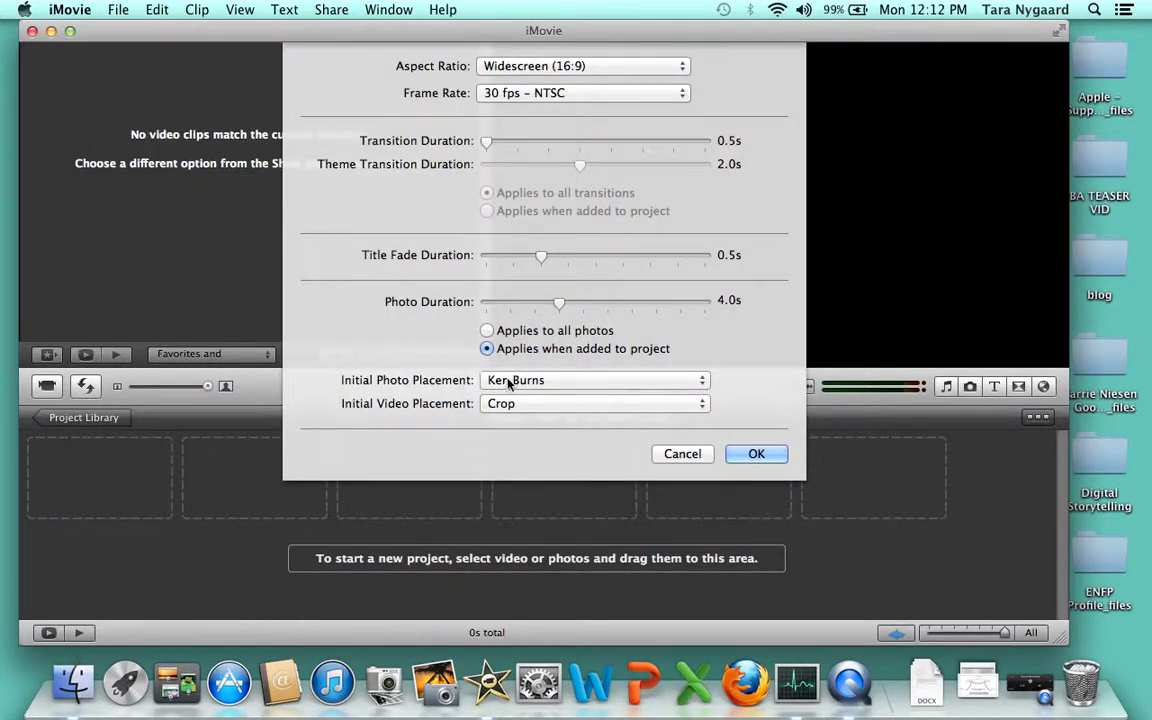
click(705, 385)
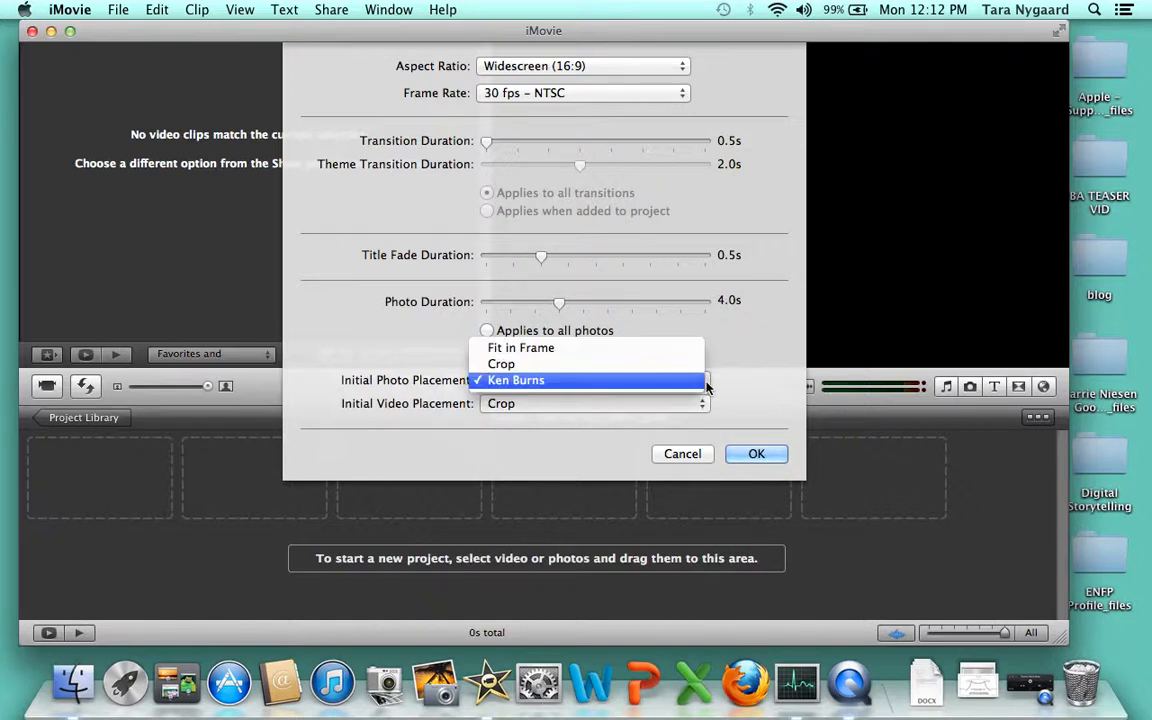
click(706, 382)
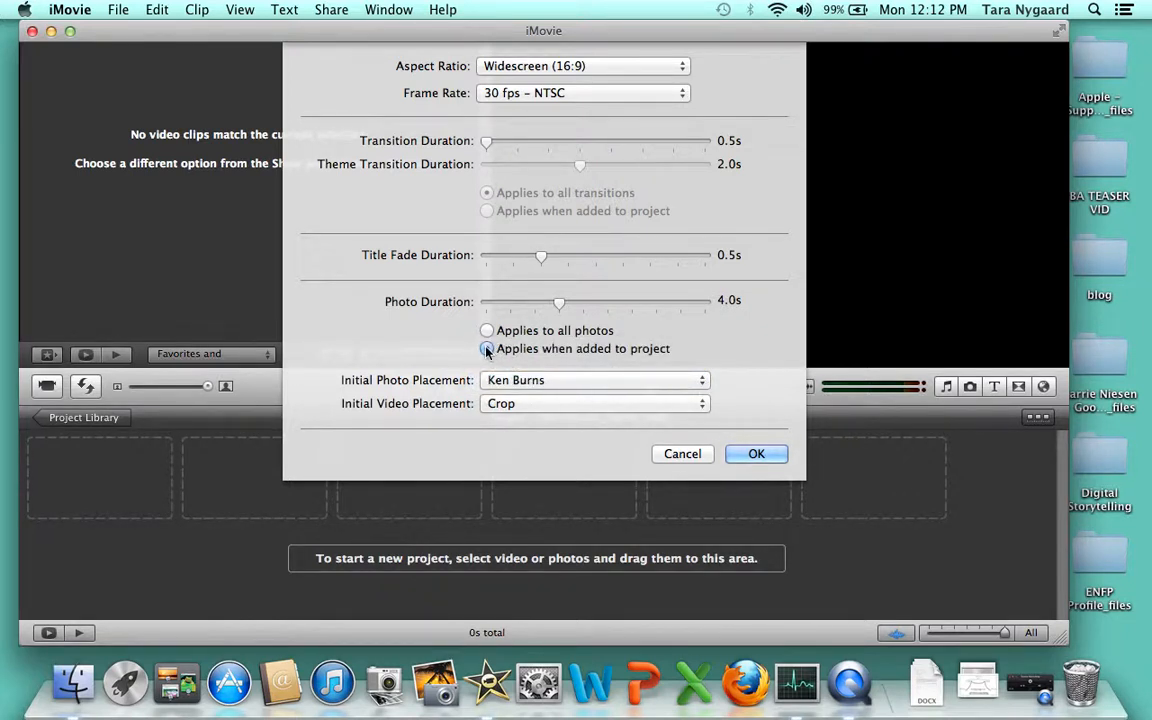
click(757, 455)
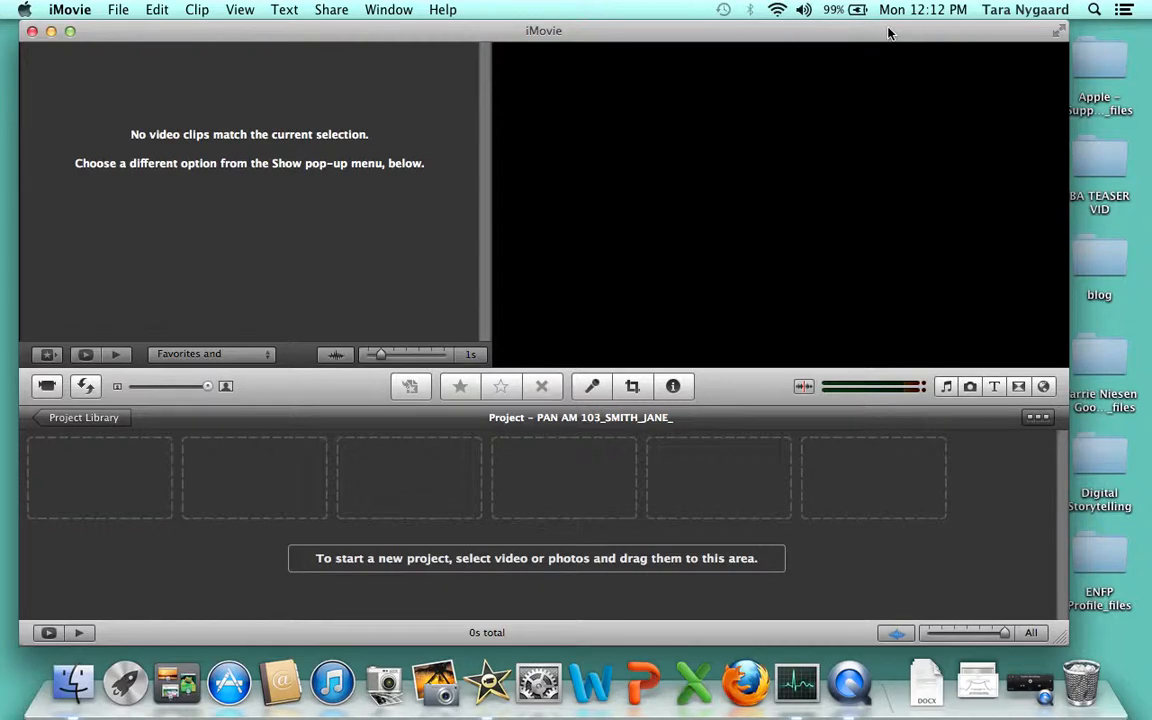
Open the desktop's Pan Am Story Archive folder in Finder over the iMovie window and show the contents of its IMAGES folder.
drag(888, 33, 908, 129)
click(908, 68)
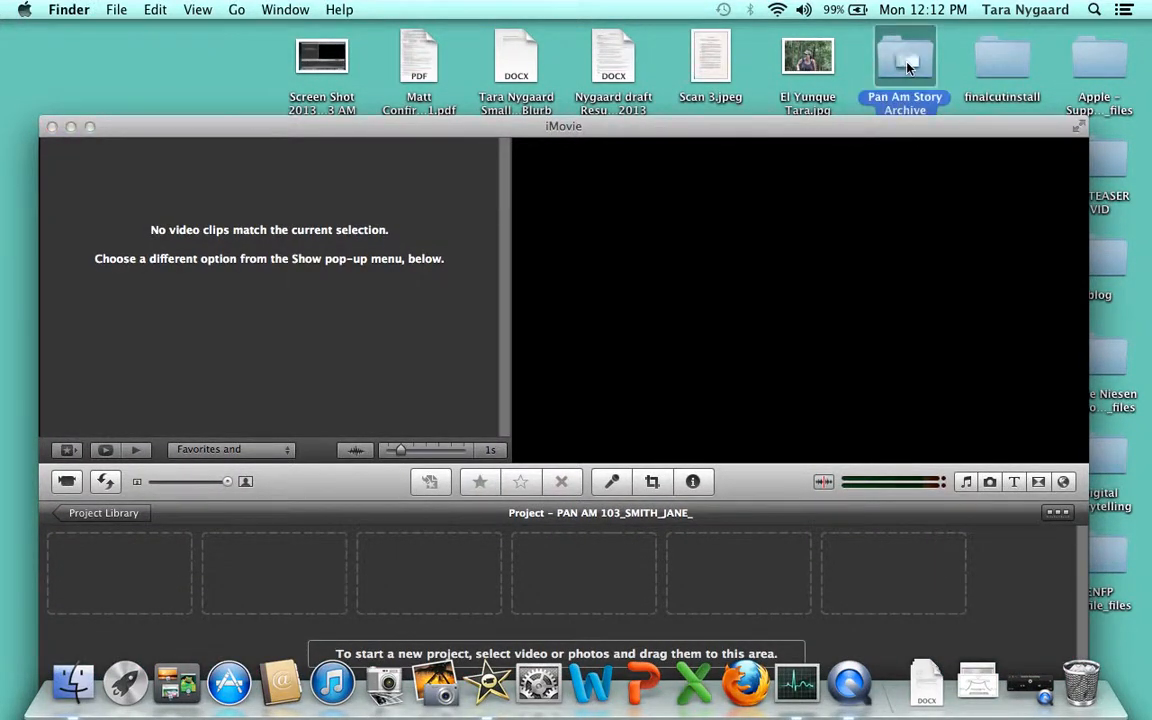
double_click(908, 68)
click(406, 131)
drag(406, 131, 411, 45)
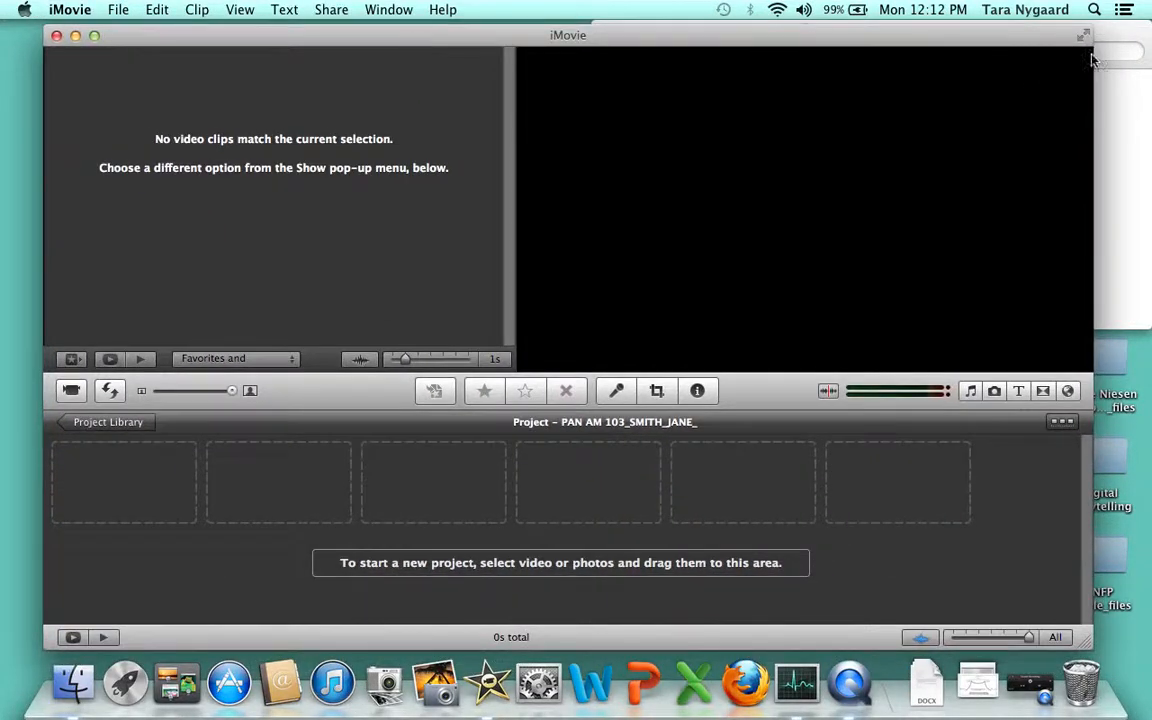
click(1120, 36)
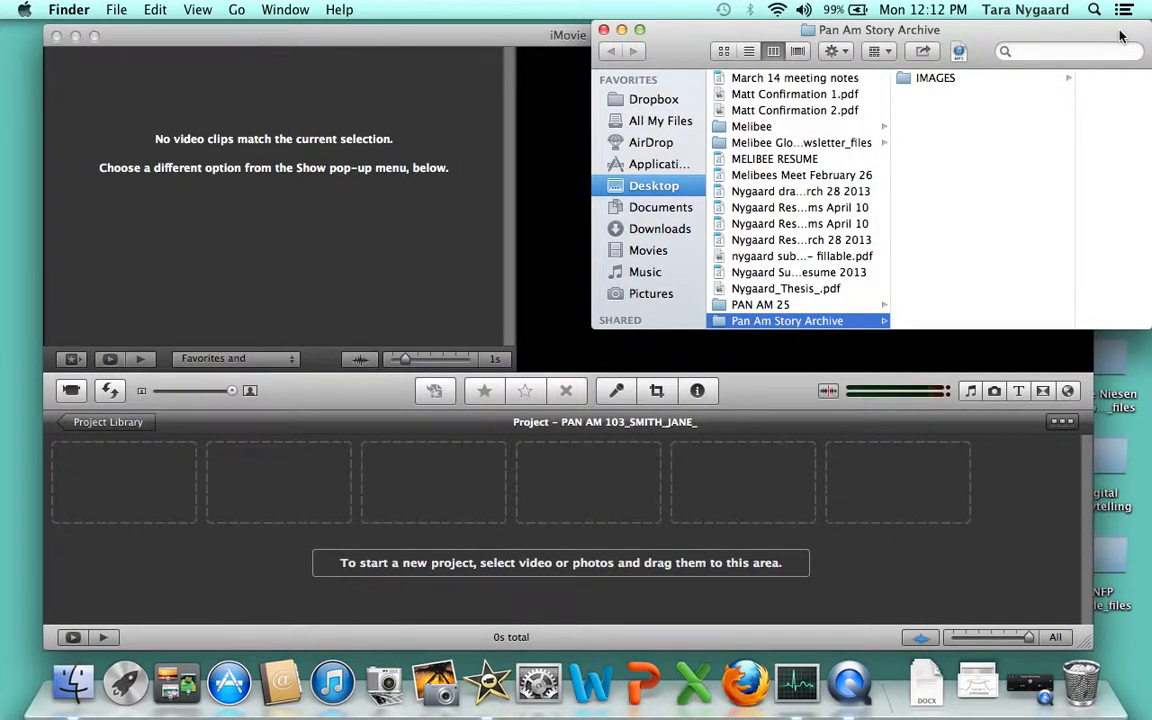
click(934, 84)
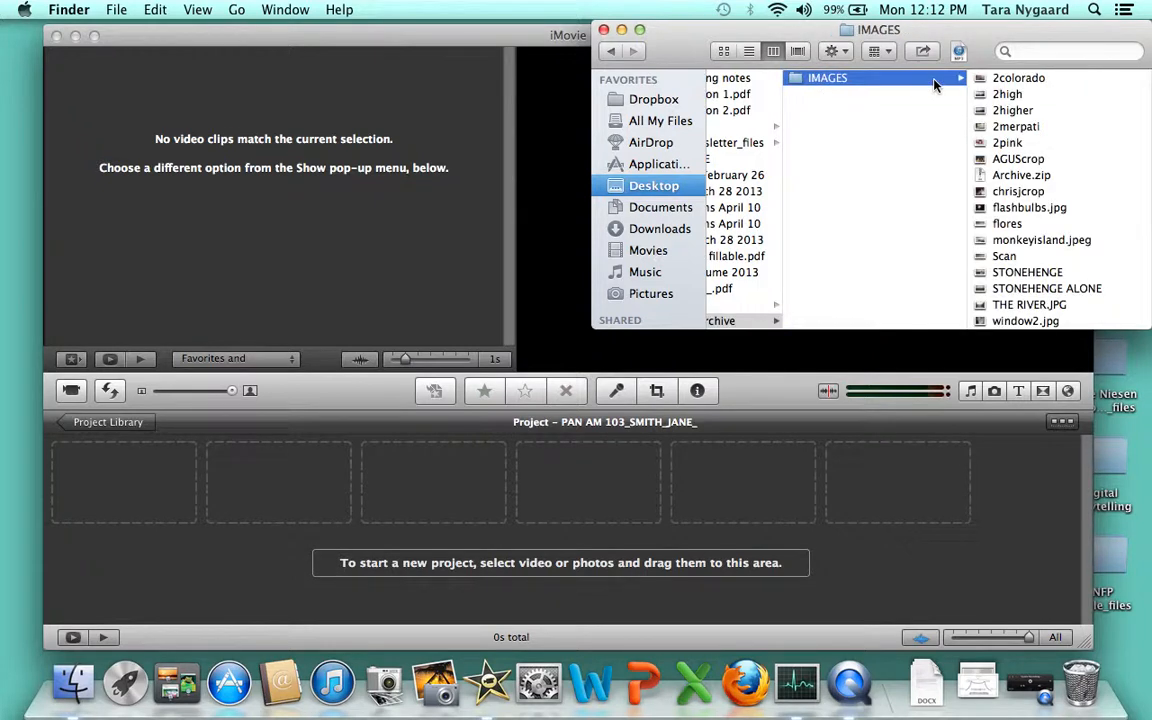
Add the 2colorado photo and three more photos from IMAGES to the project, ordered as paraglider, airplane and group of friends.
click(1015, 82)
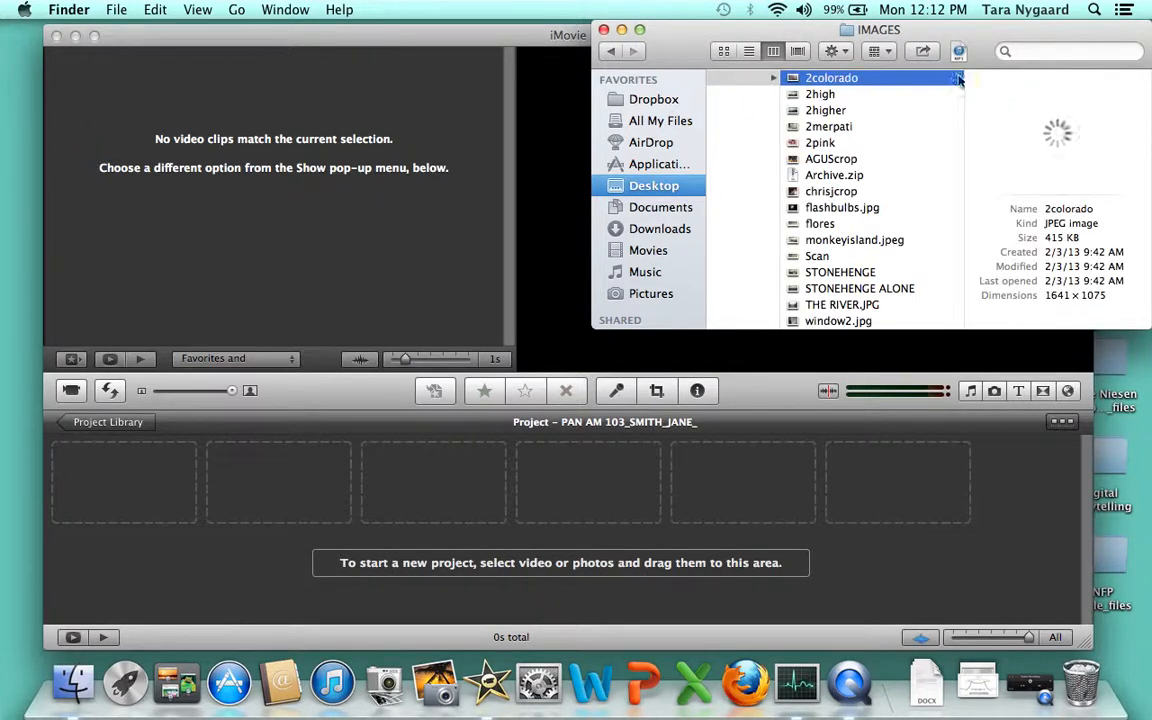
drag(851, 83, 110, 477)
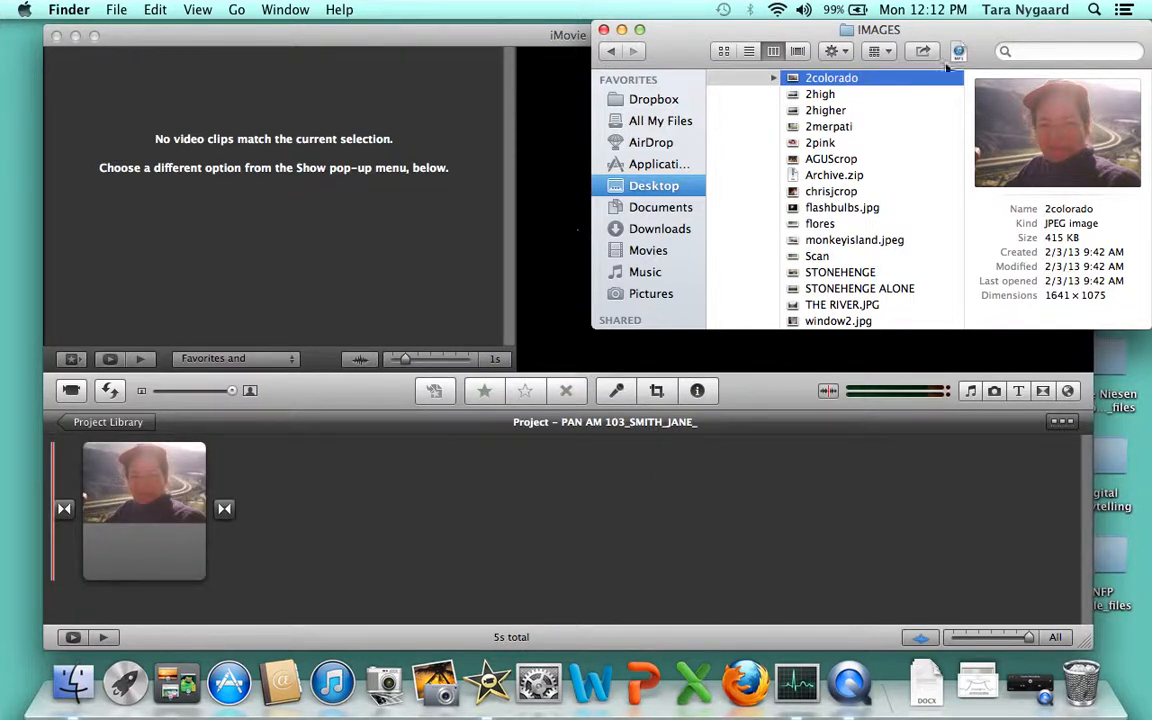
drag(822, 94, 601, 494)
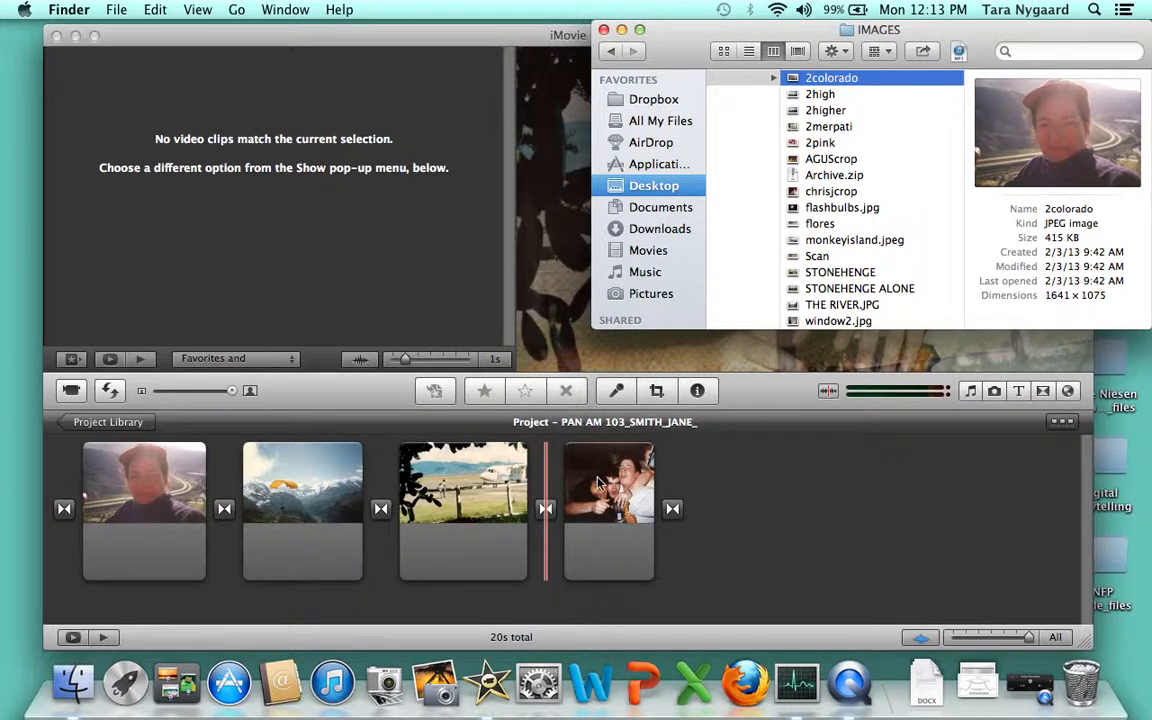
Move the group-of-friends photo from the end of the project to the beginning, before the 2colorado photo.
click(600, 485)
click(599, 484)
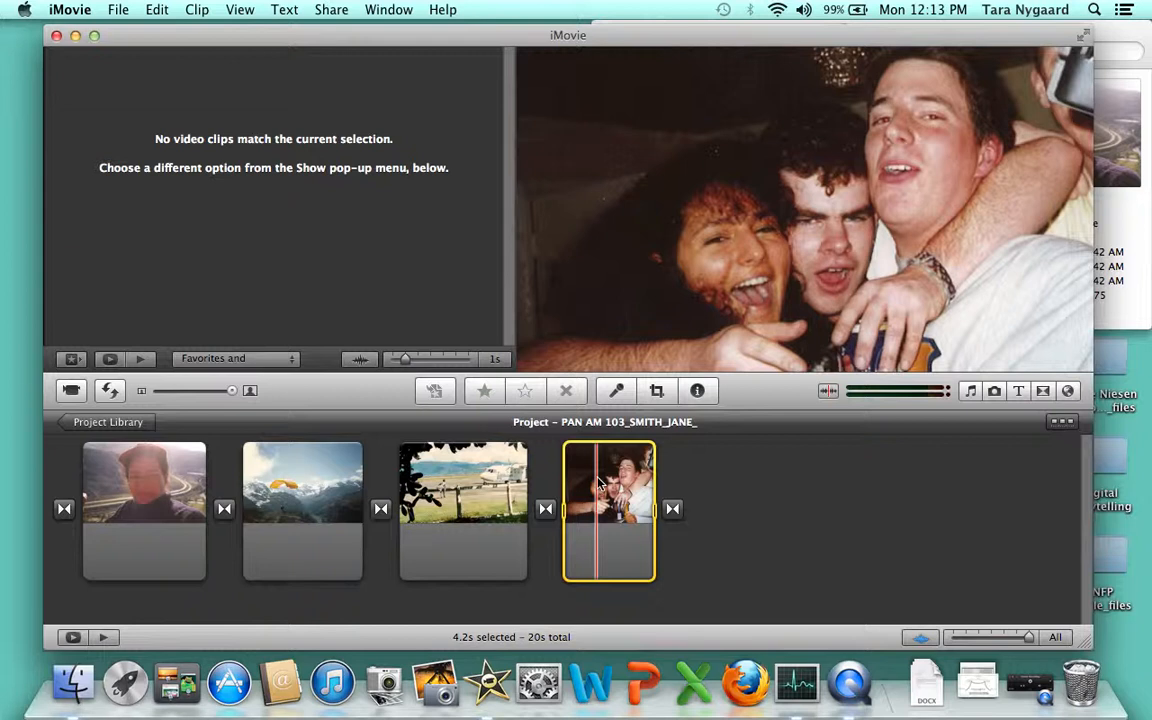
mouse_move(606, 481)
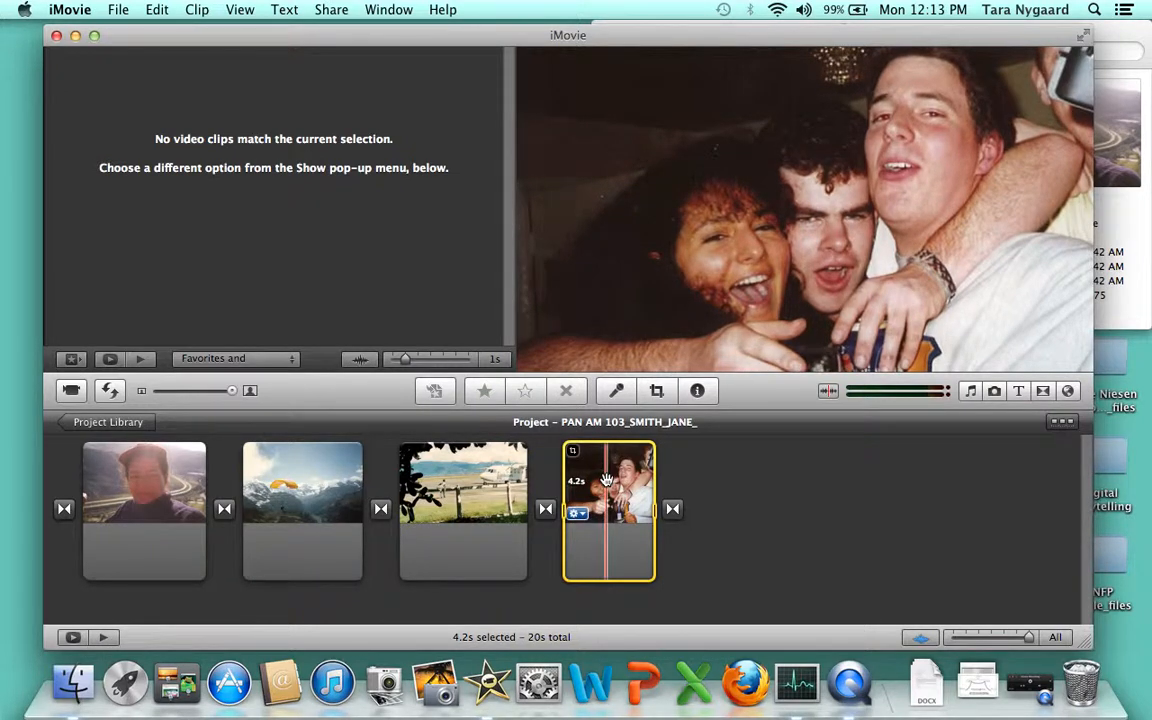
drag(606, 481, 82, 497)
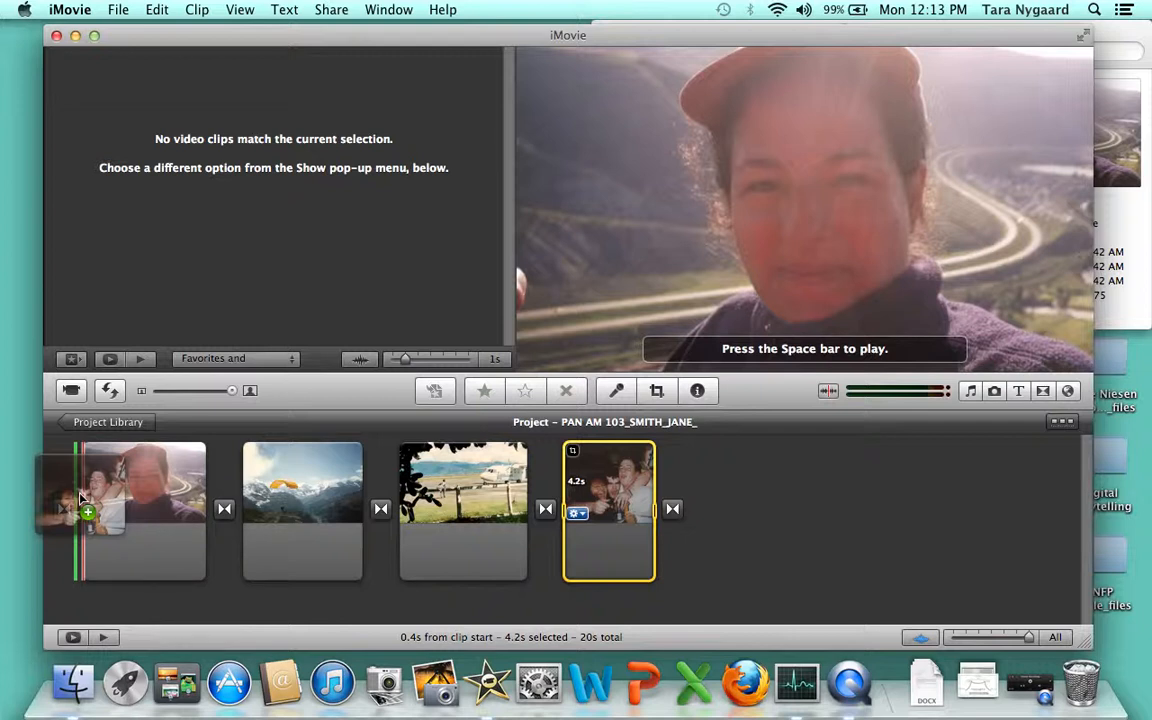
drag(81, 496, 82, 497)
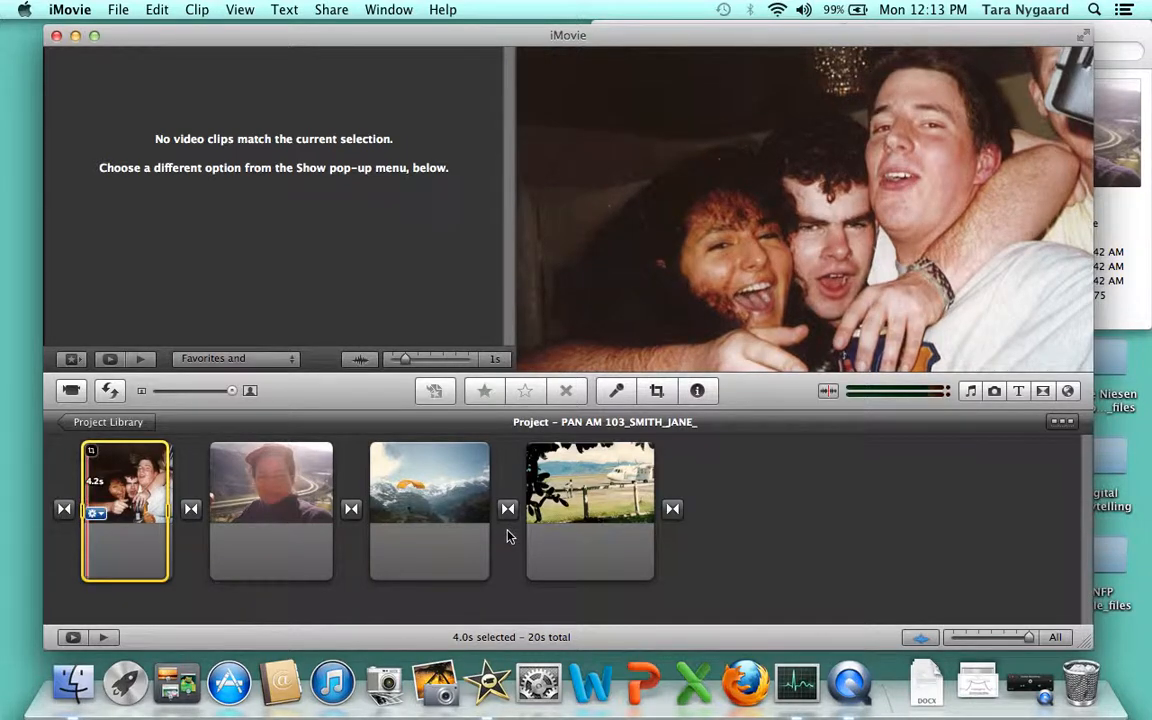
click(1034, 670)
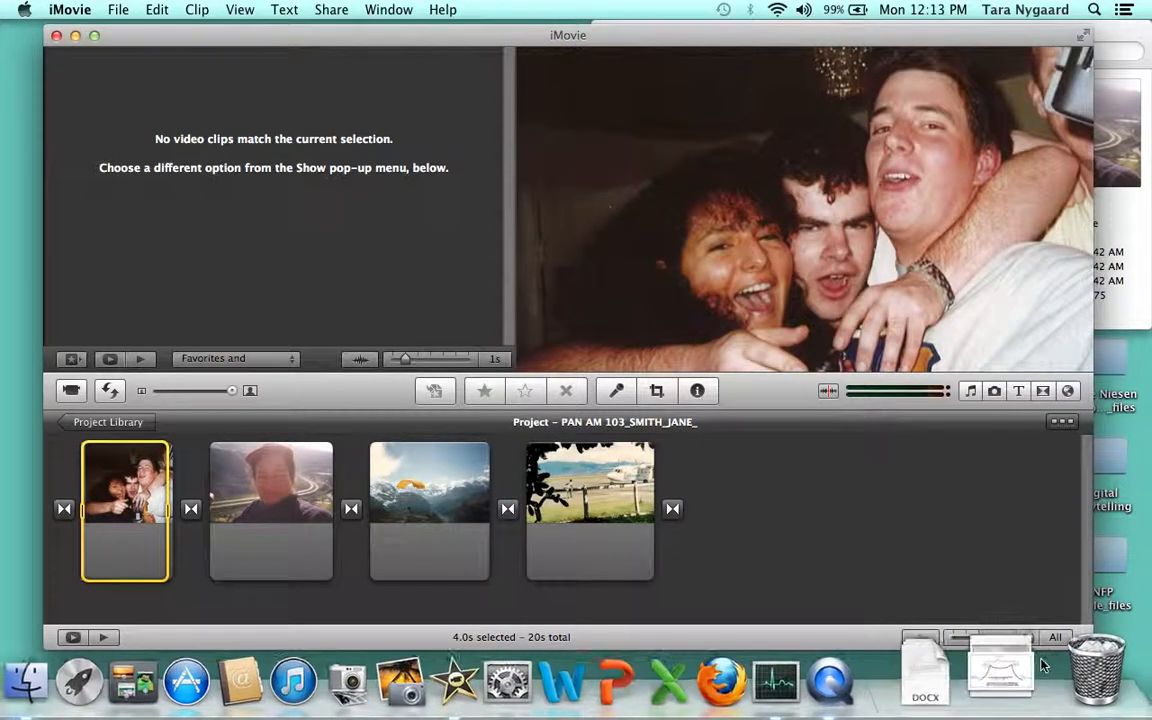